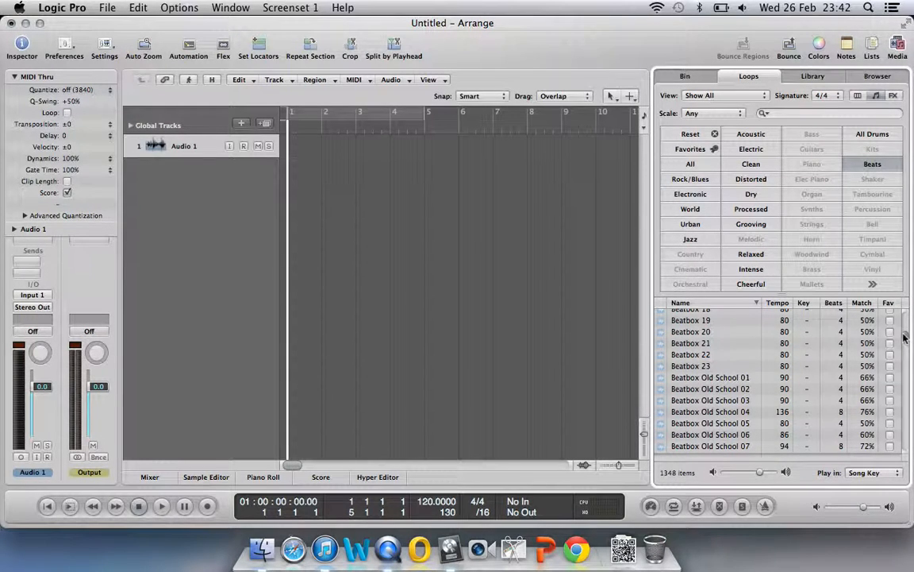
Scroll the Beats loop list up until Analog Drum Machine 01 is visible
scroll(905, 338, up, 10)
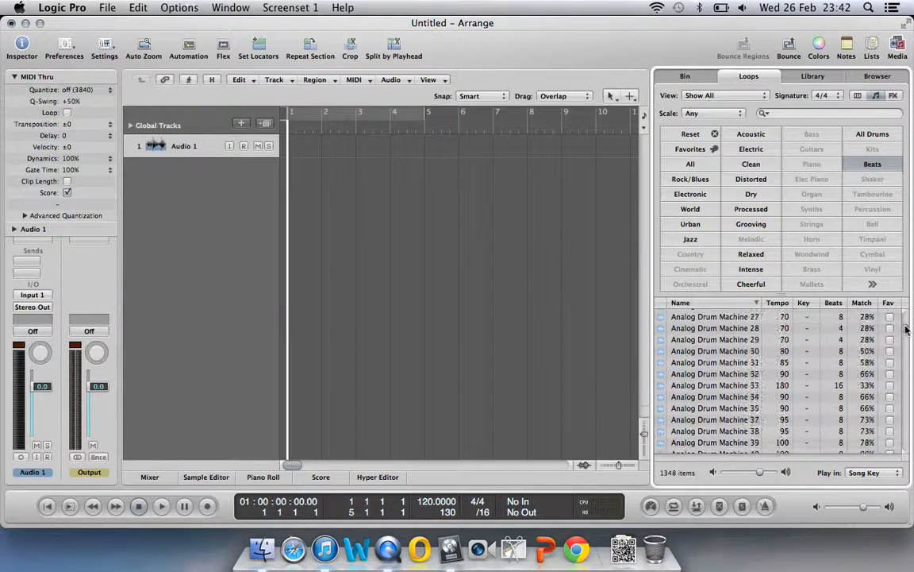
scroll(905, 329, up, 10)
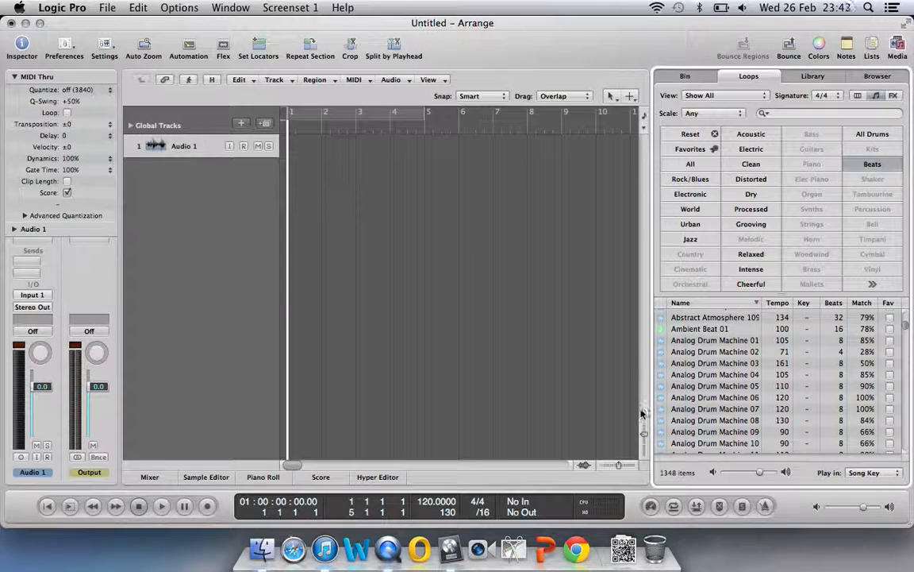
Add Analog Drum Machine 01 to the track start at the project tempo, and cycle bars 1–3
drag(714, 346, 296, 156)
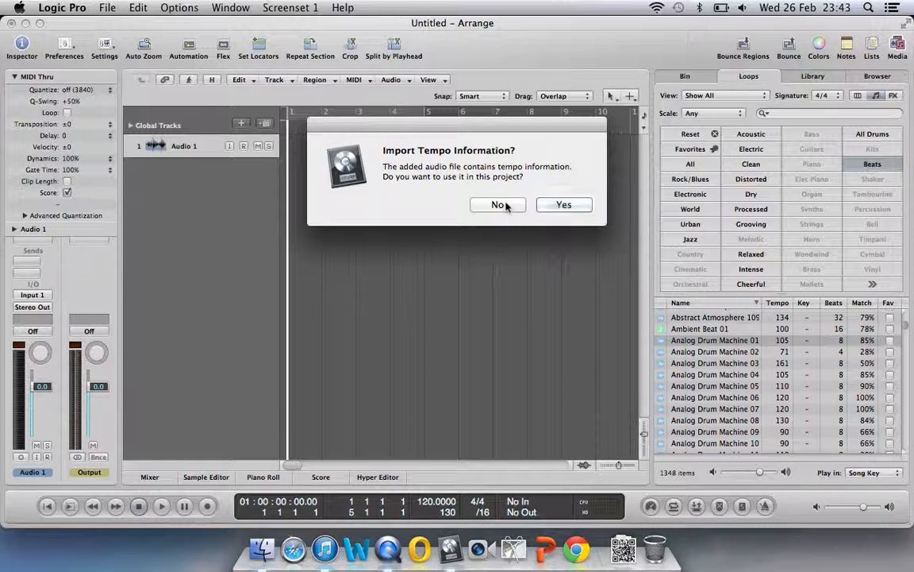
click(498, 204)
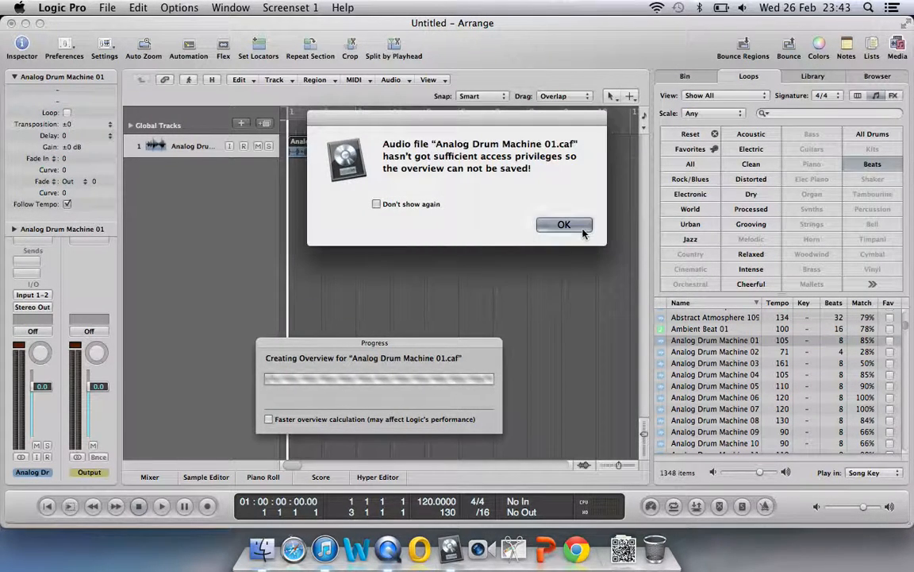
click(582, 228)
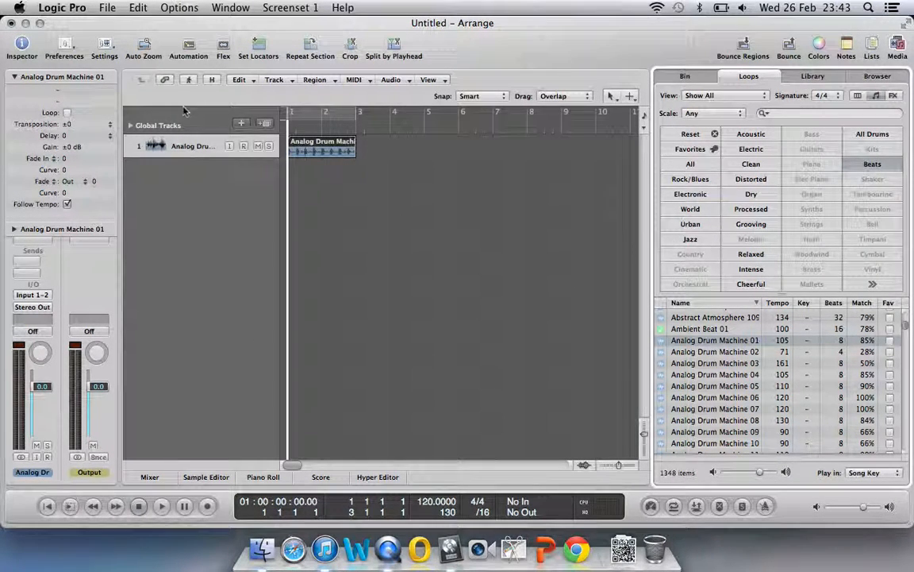
key(super+Tab)
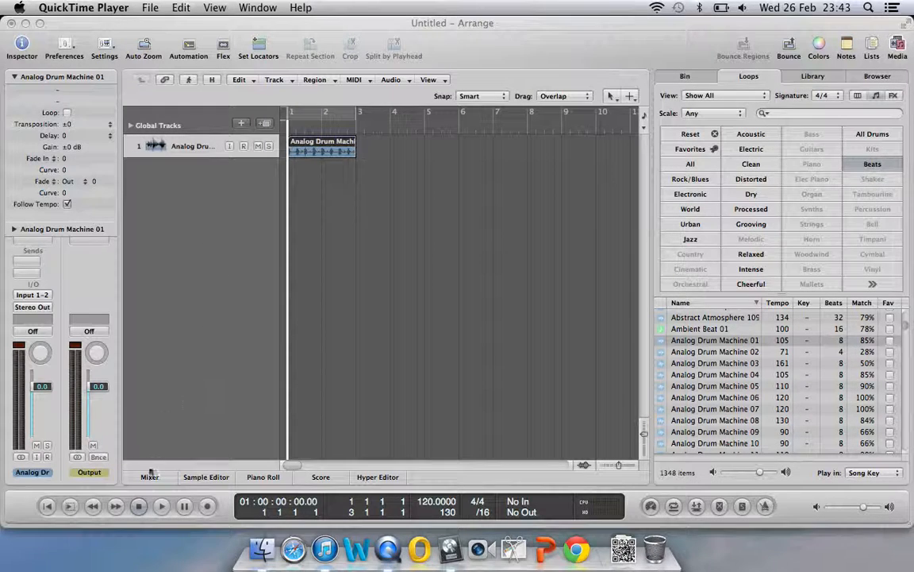
click(325, 153)
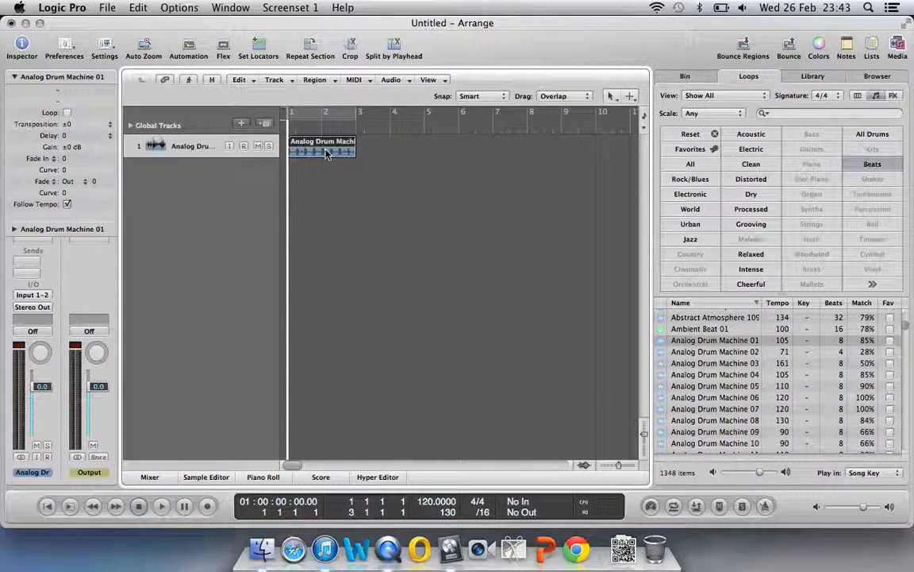
key(u)
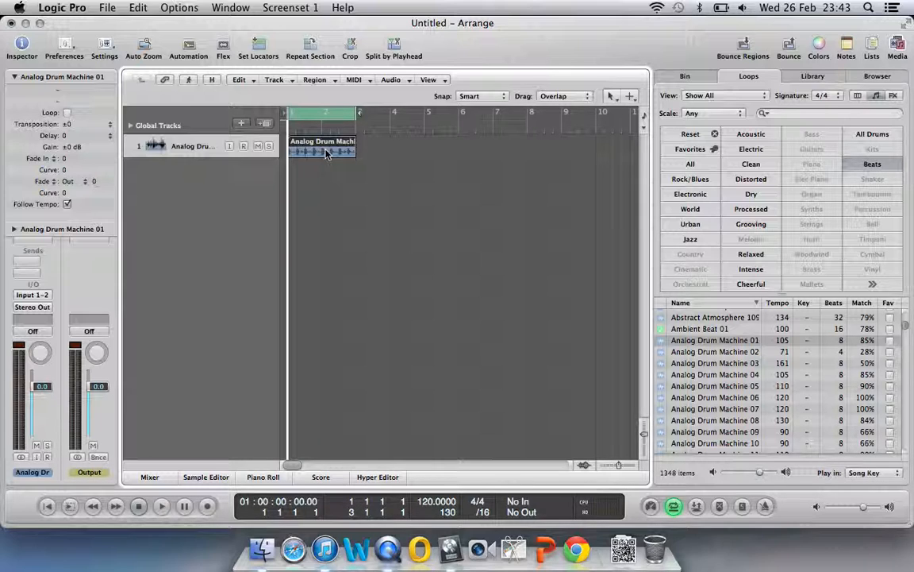
Close the Loops browser, make the drum track taller, and collapse the region inspector
click(909, 46)
drag(904, 435, 886, 469)
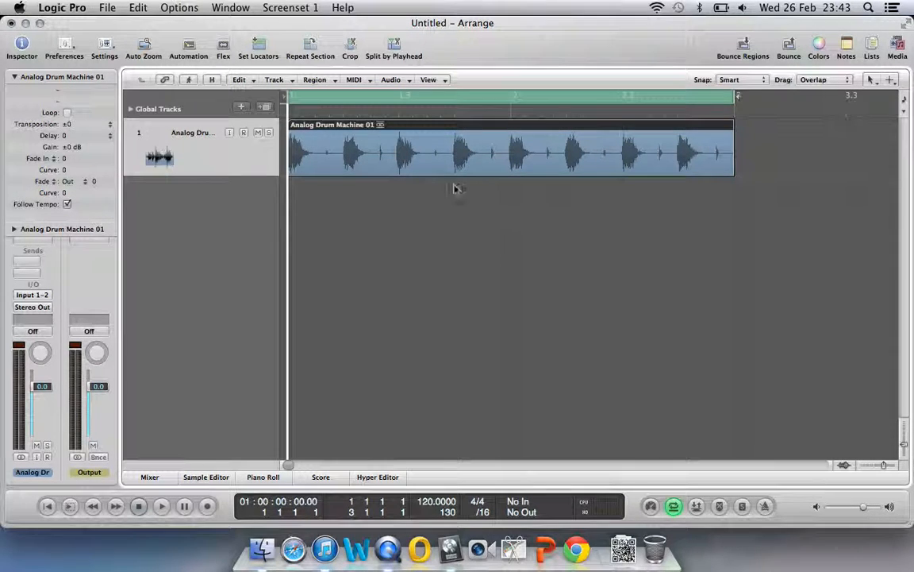
click(14, 76)
Insert a stereo High Cut filter at 3900Hz on the drum channel, then close its window
click(37, 239)
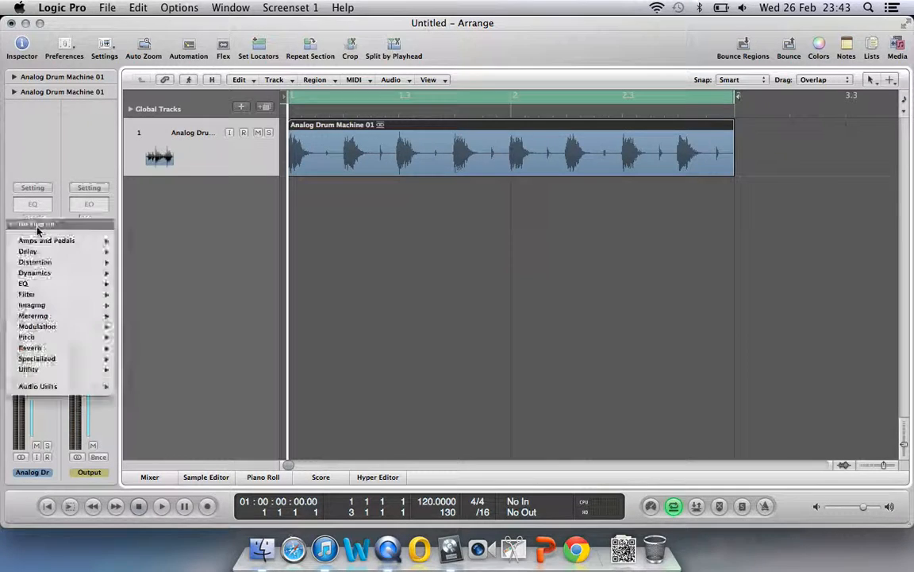
mouse_move(71, 283)
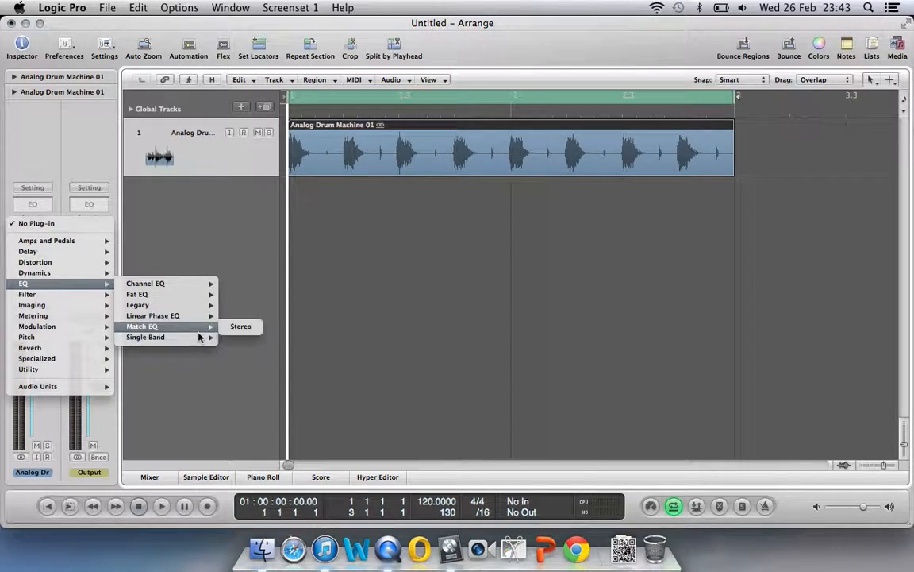
mouse_move(200, 339)
mouse_move(301, 337)
click(349, 338)
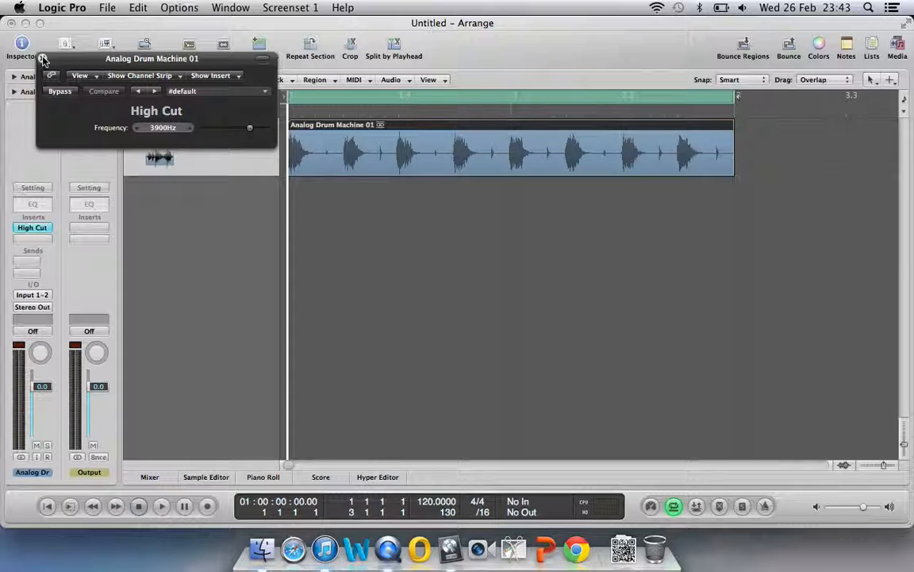
click(43, 58)
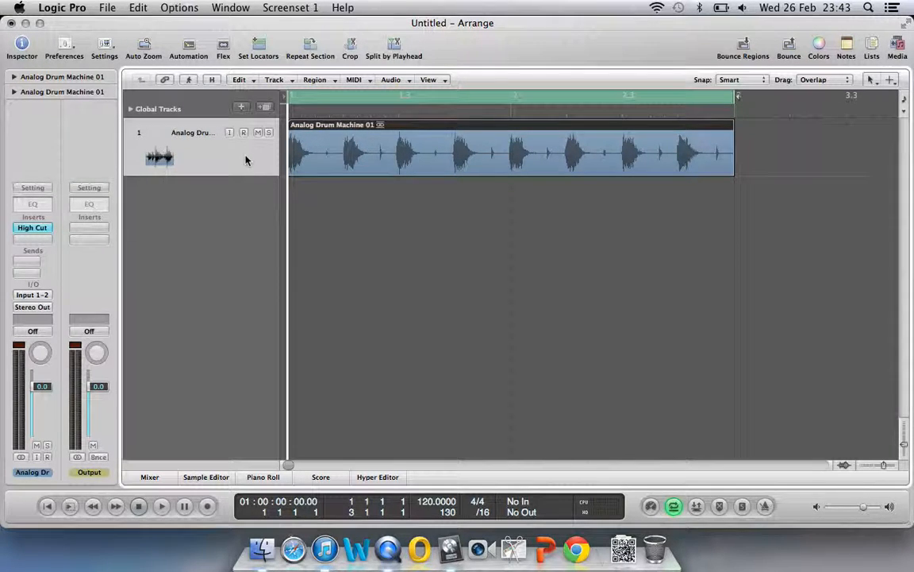
Show the drum track's volume automation and raise the track volume to +6.0 dB
click(186, 44)
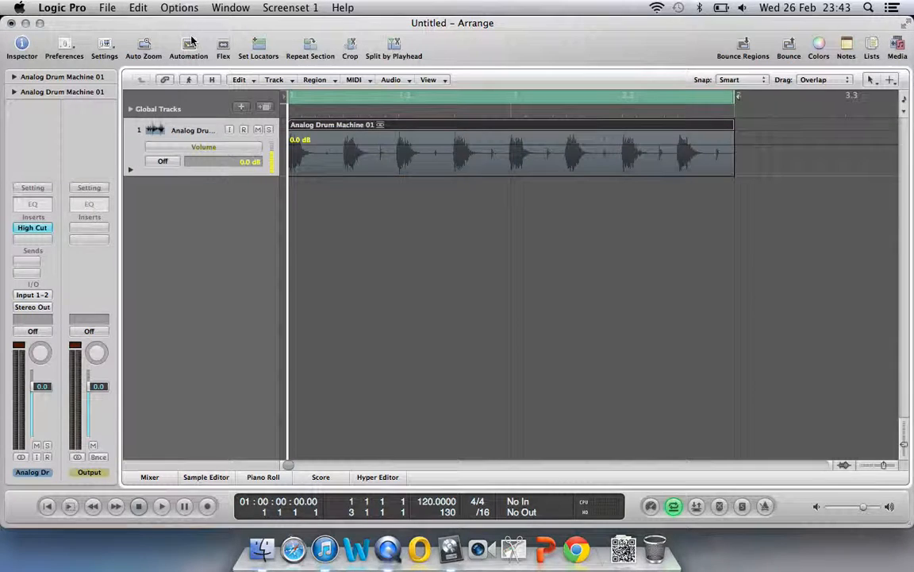
click(189, 45)
click(189, 45)
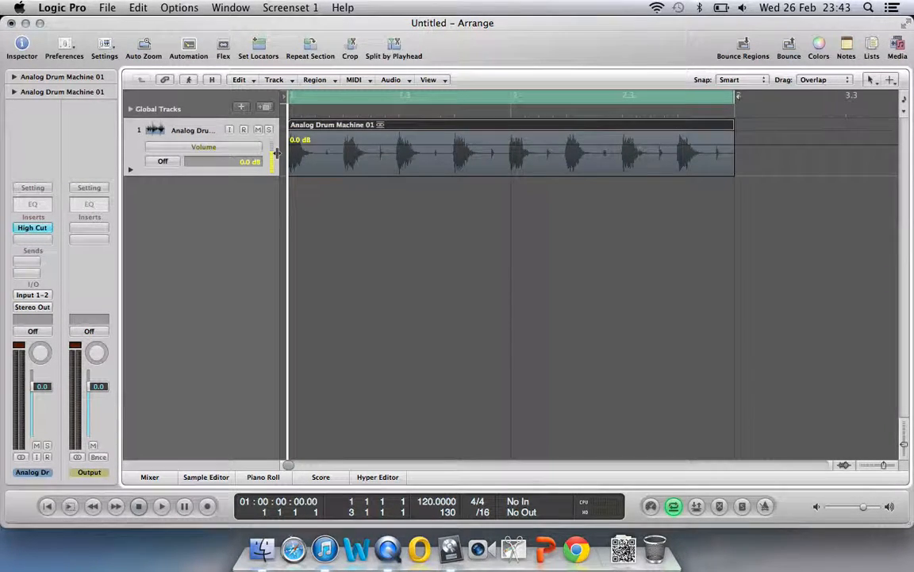
drag(272, 155, 272, 142)
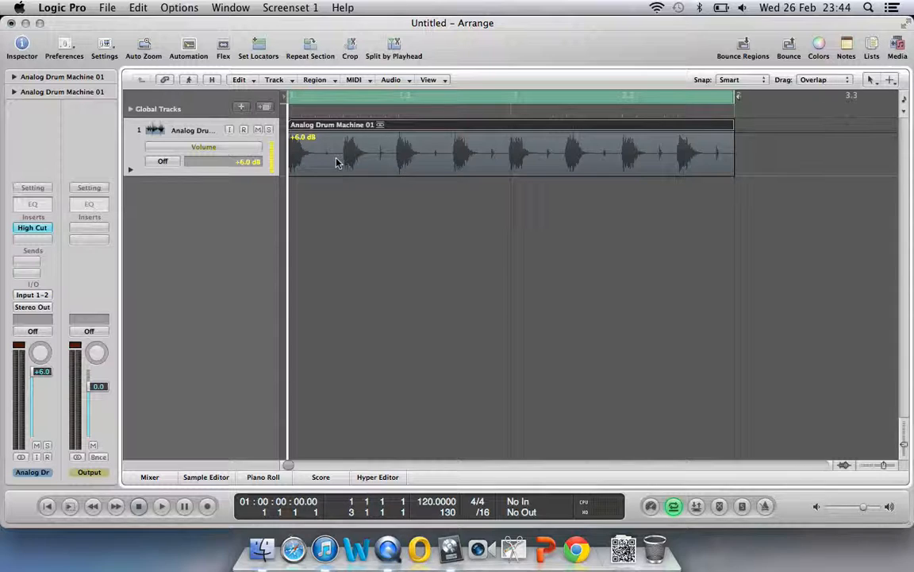
Switch the editing tool to the Marquee tool
key(Escape)
click(368, 164)
key(Escape)
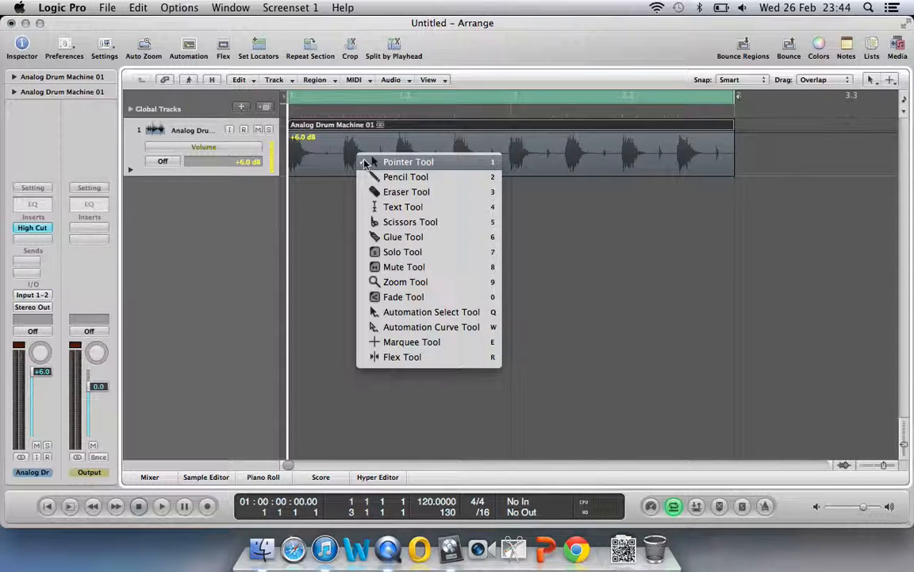
key(e)
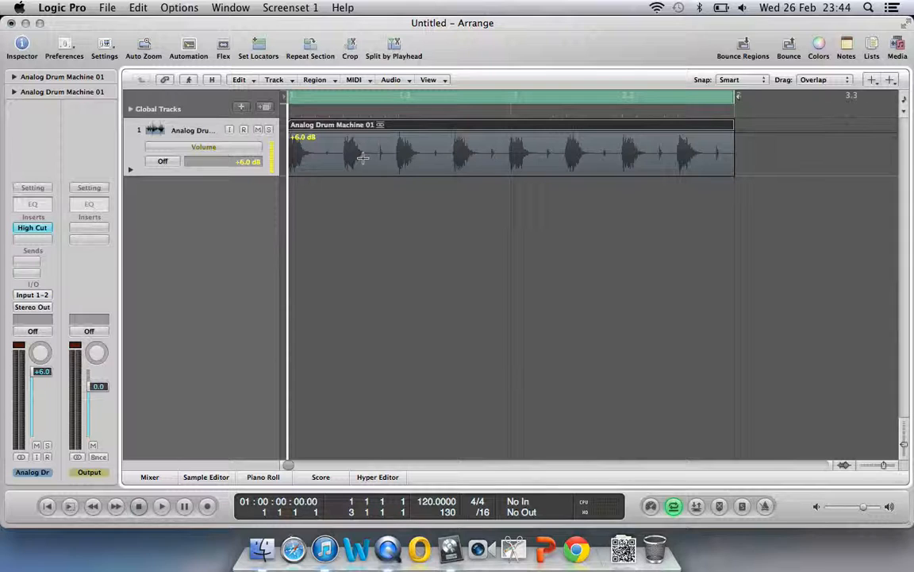
Drop the volume automation to silence over beat 2 of bar 1 and beat 2 of bar 2
drag(343, 139, 381, 173)
key(Escape)
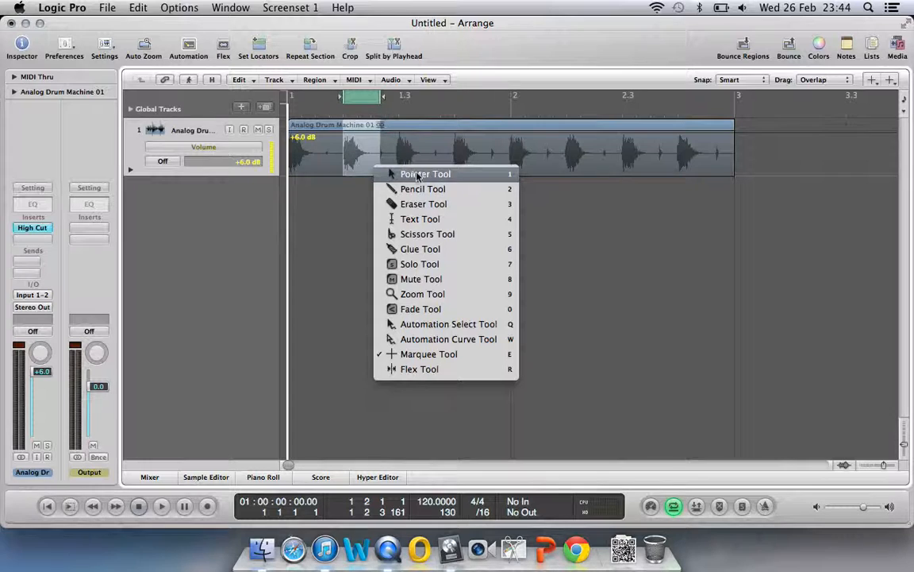
click(413, 174)
drag(361, 140, 359, 190)
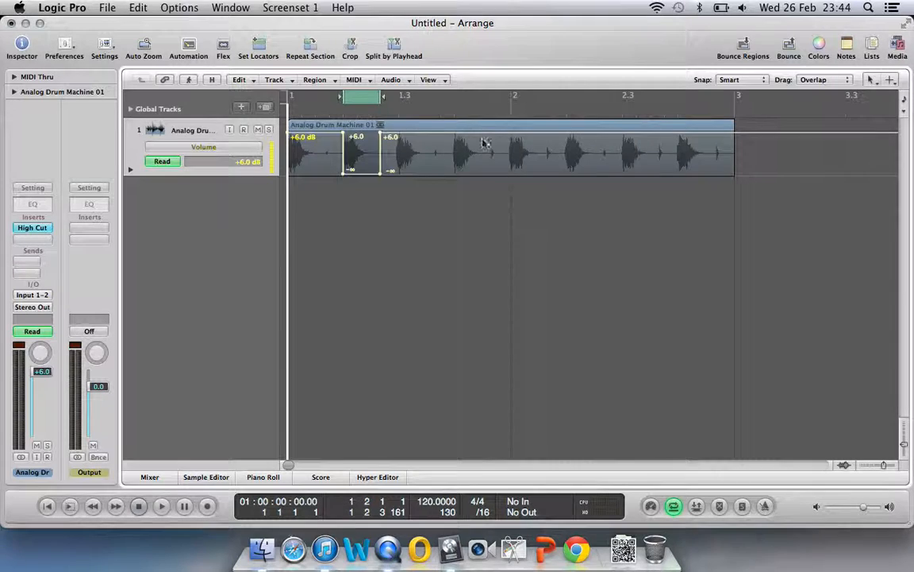
key(Escape)
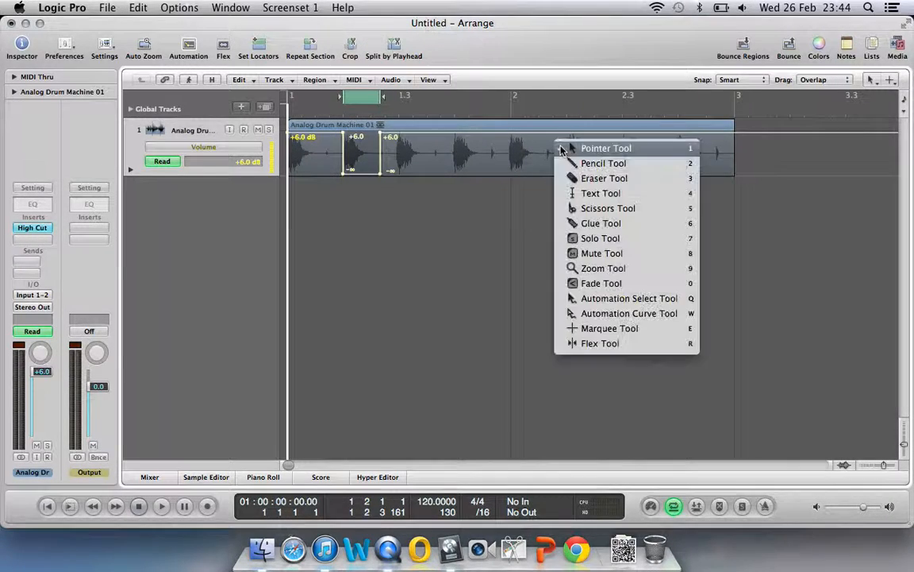
key(e)
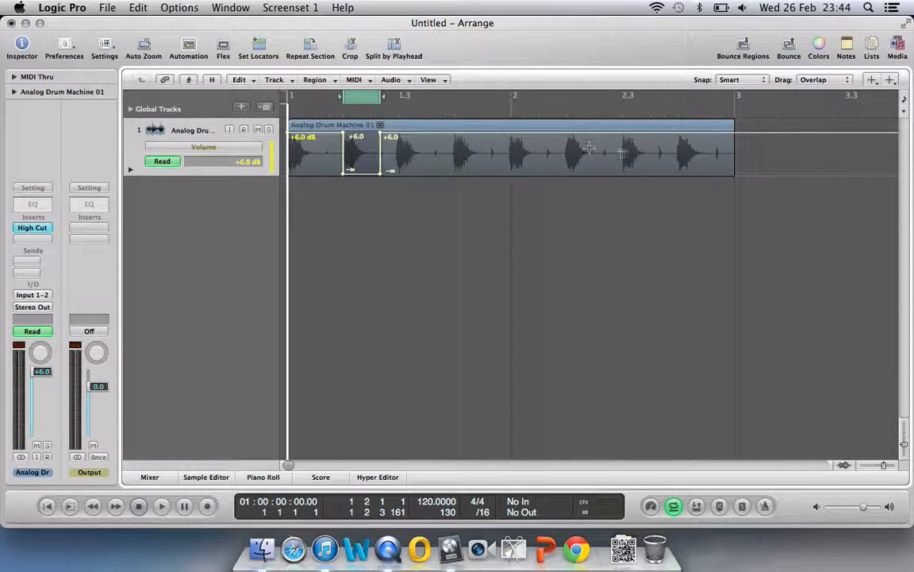
drag(567, 129, 587, 193)
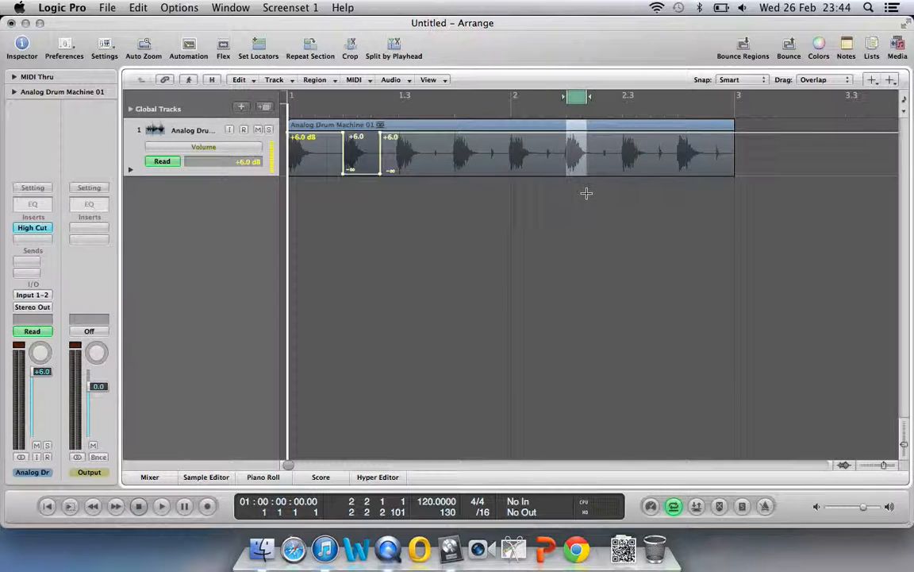
key(Escape)
click(587, 195)
drag(578, 137, 577, 190)
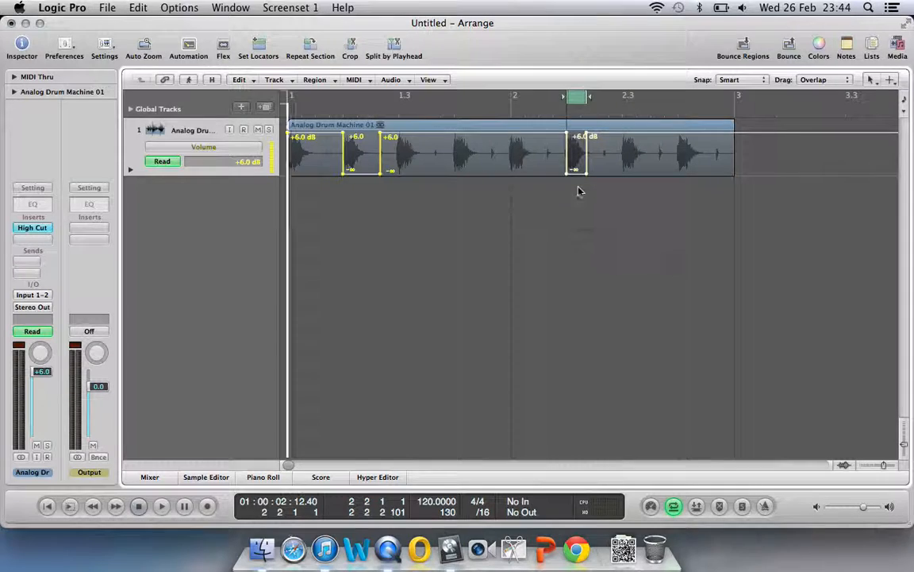
Select the drum region, set the cycle range to it, and open the Event List
click(465, 126)
key(u)
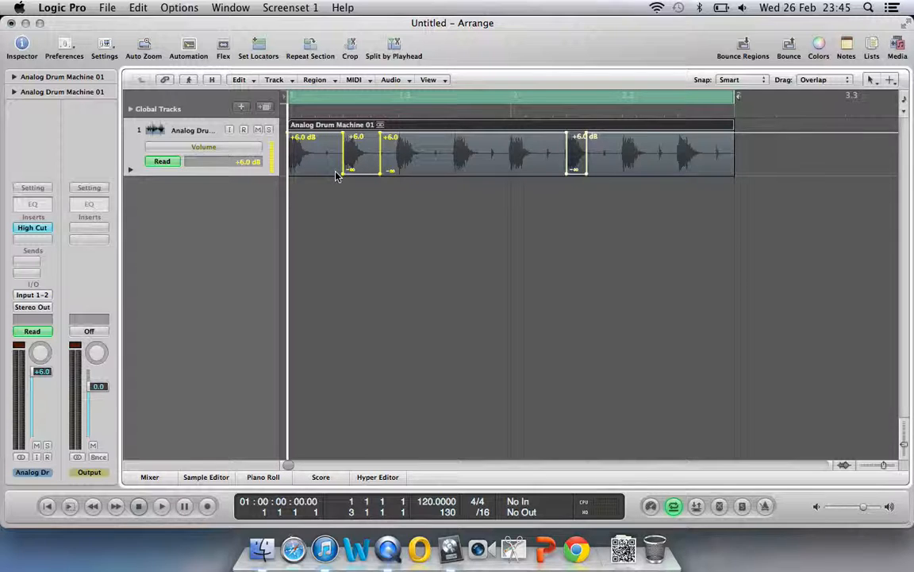
key(ctrl+super+e)
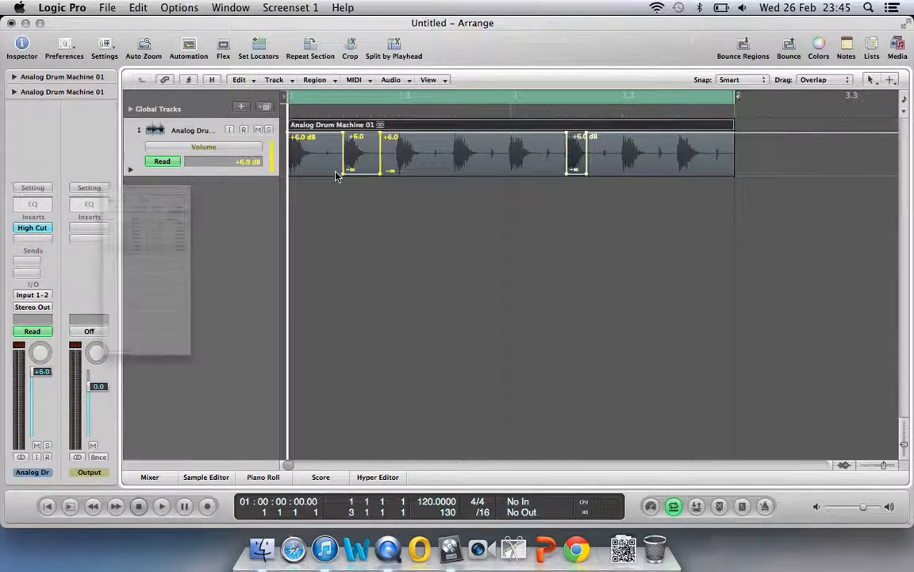
Scrub the playhead through the first volume dip at bar 1 beat 2
click(343, 115)
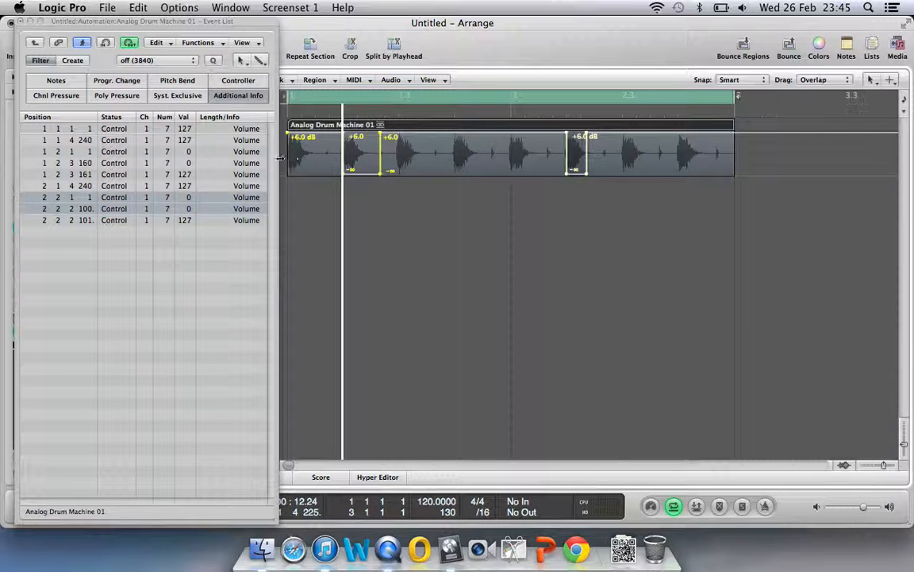
drag(342, 114, 380, 114)
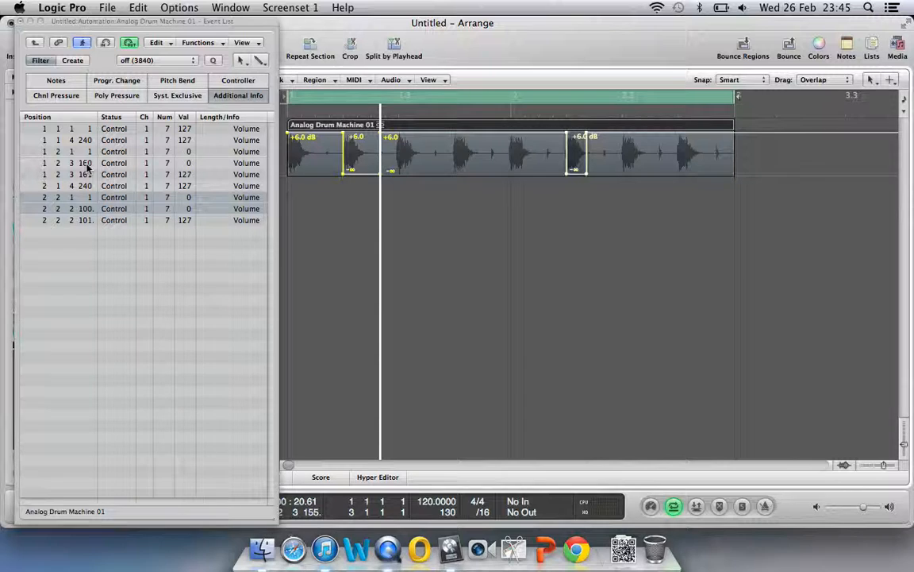
click(458, 117)
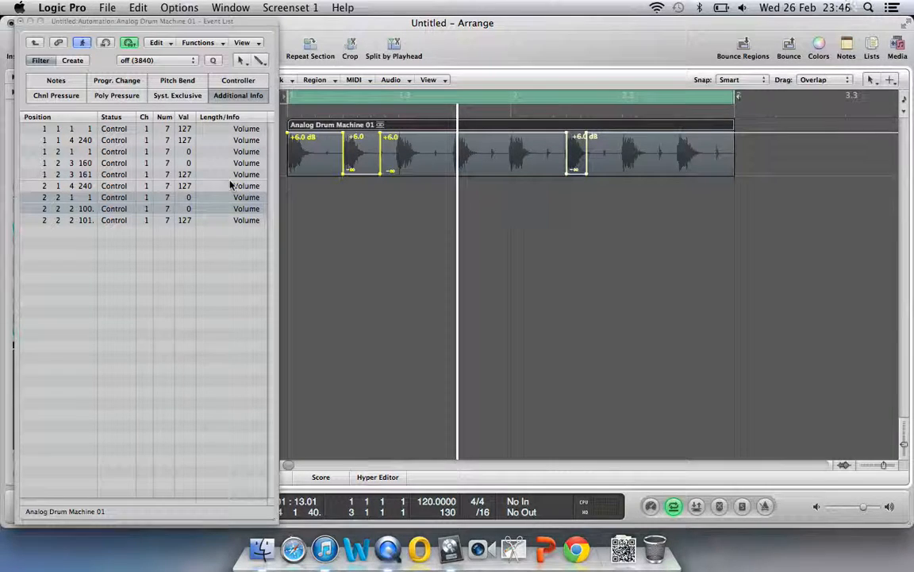
click(342, 109)
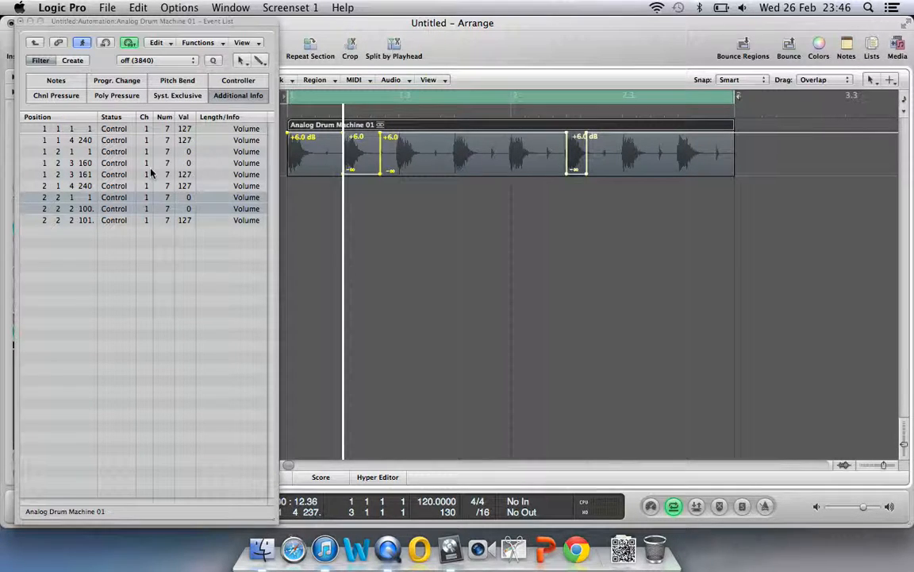
Move the volume event to just past beat 2 and pull the 1 2 1 10 point to -∞ dB
drag(85, 141, 88, 197)
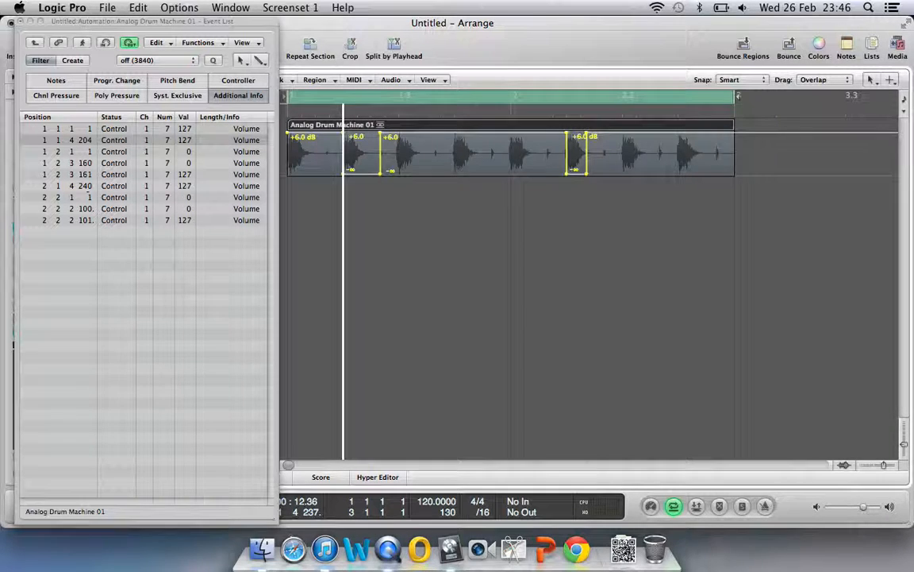
mouse_move(88, 141)
mouse_down()
mouse_move(87, 154)
mouse_move(87, 141)
mouse_up()
drag(92, 106, 91, 129)
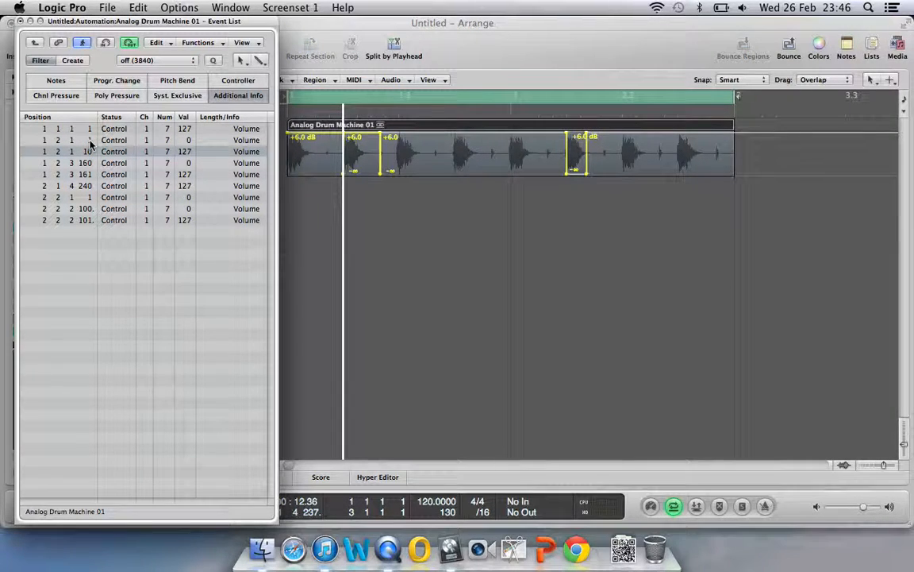
click(337, 112)
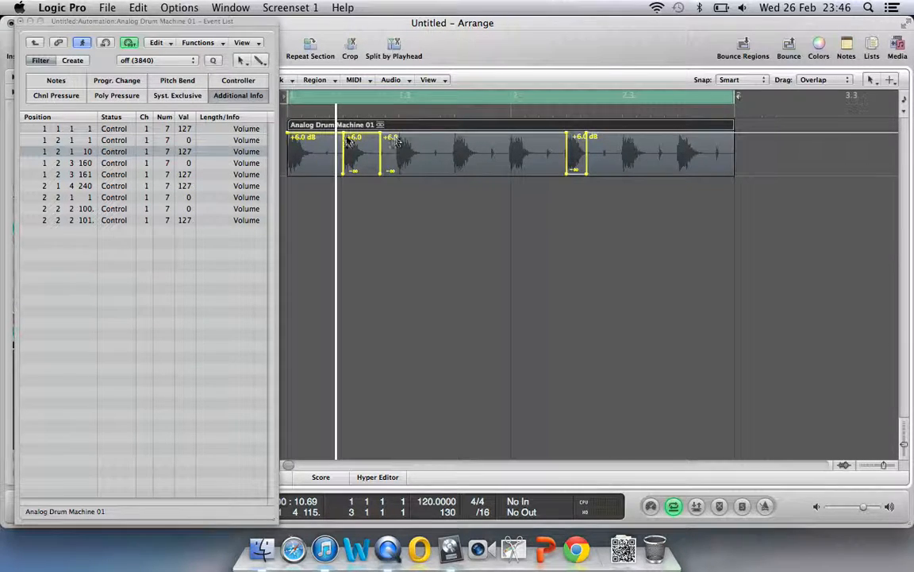
drag(363, 136, 359, 191)
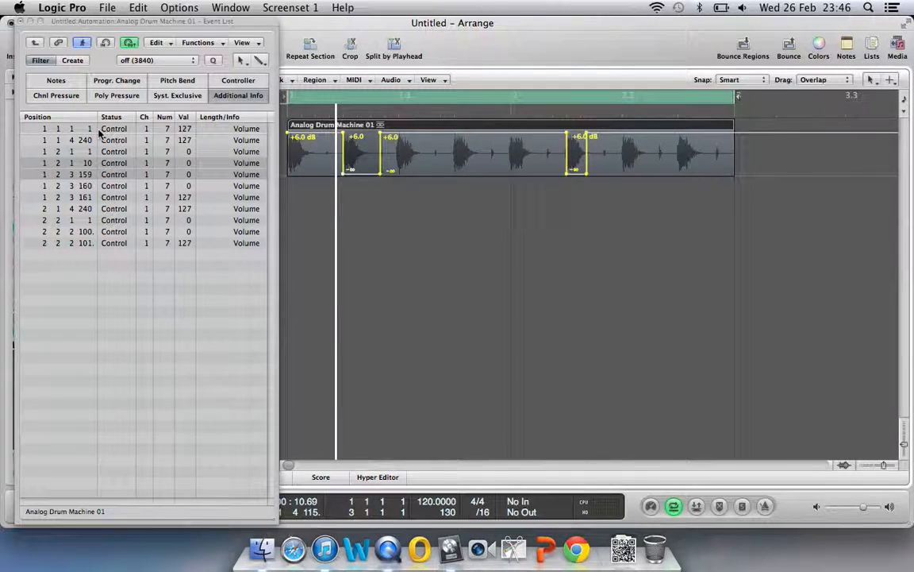
In the Event List, move the 2 1 4 240 volume event to bar 2 beat 2
click(381, 111)
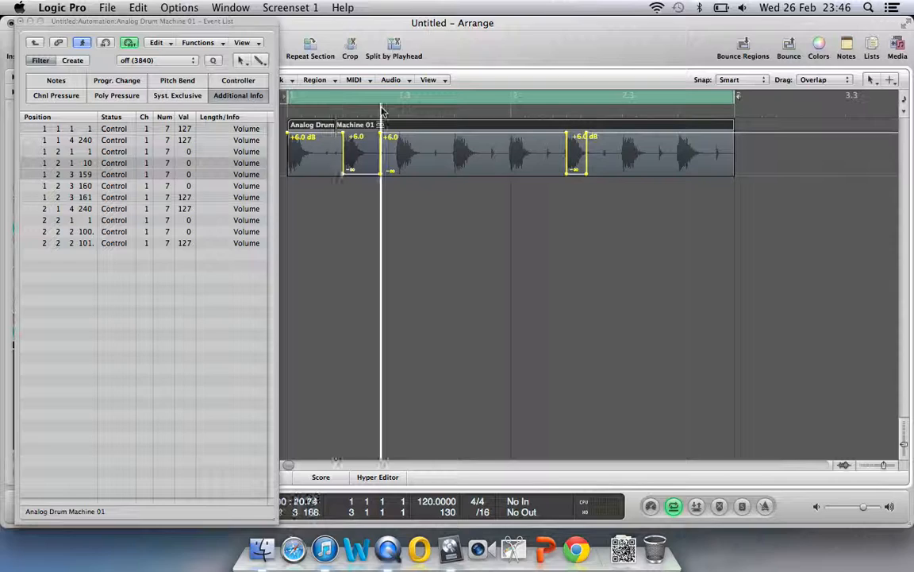
mouse_move(85, 210)
mouse_down()
mouse_move(89, 230)
mouse_move(90, 197)
mouse_up()
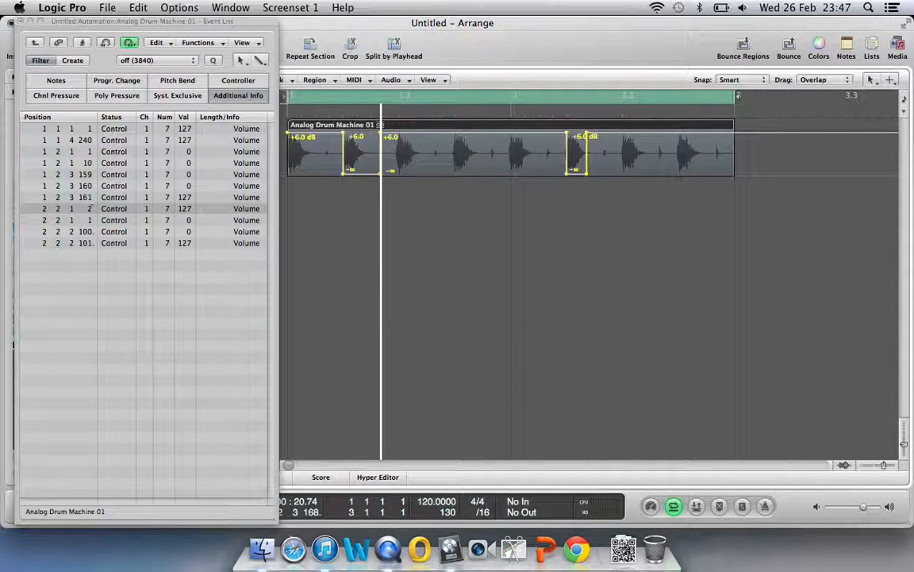
drag(90, 208, 91, 210)
double_click(89, 209)
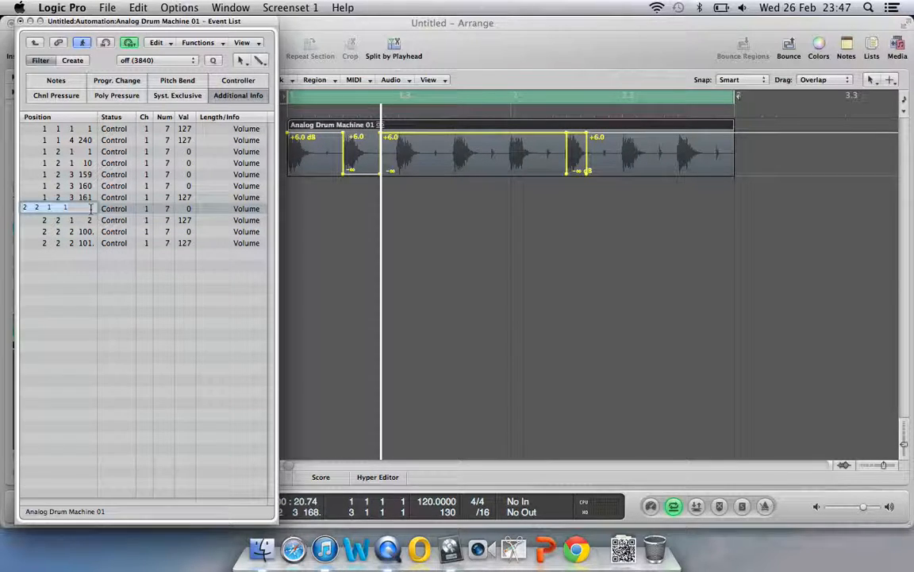
key(Return)
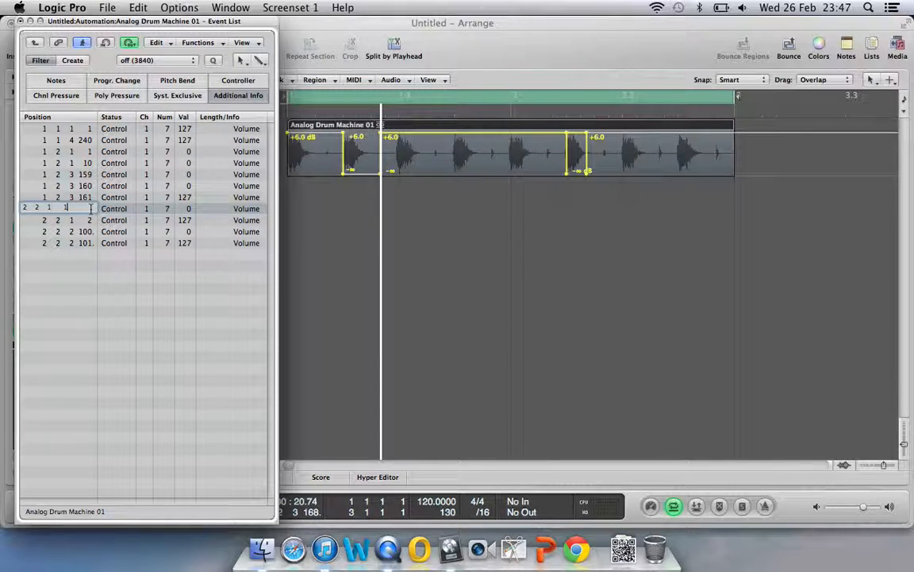
click(88, 220)
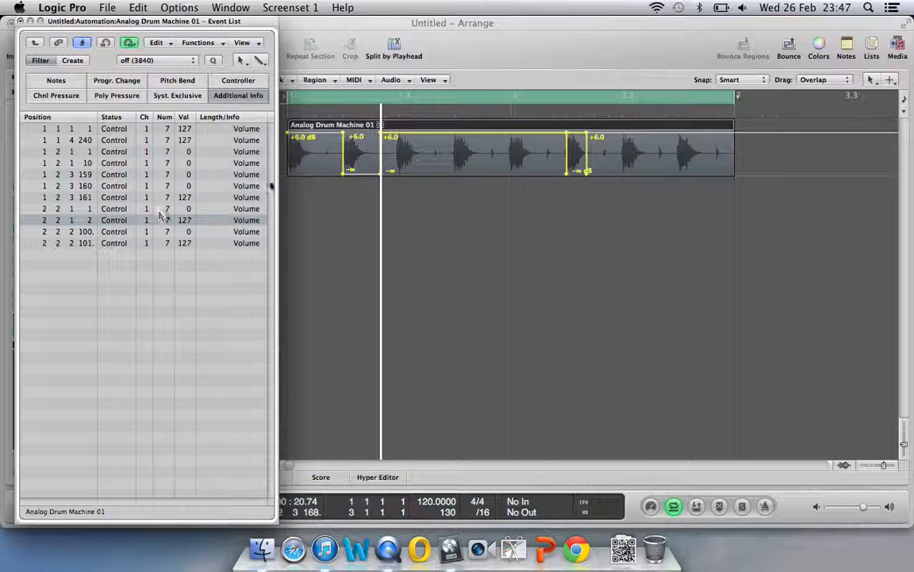
Pull the 2 2 1 2 volume automation point down to -∞ dB and review the second dip
click(569, 114)
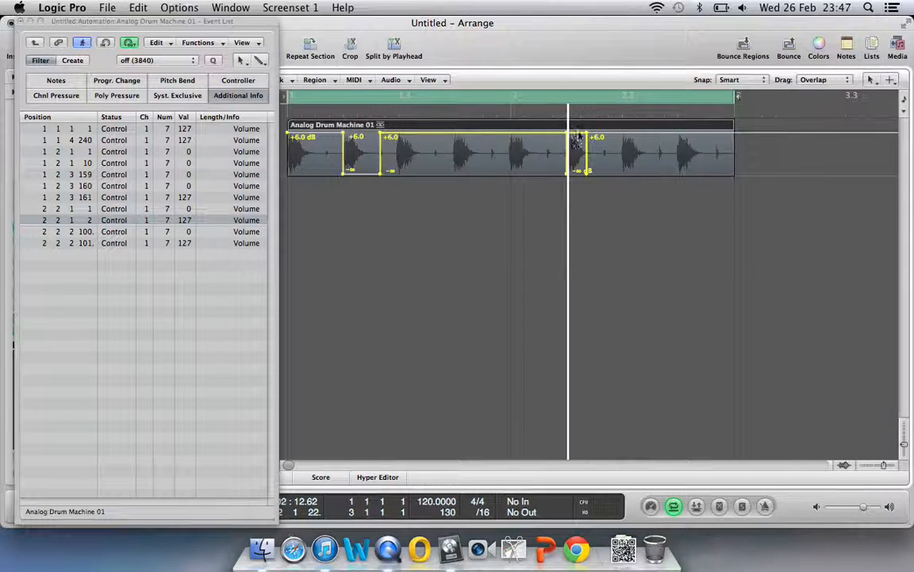
click(580, 148)
drag(580, 148, 578, 189)
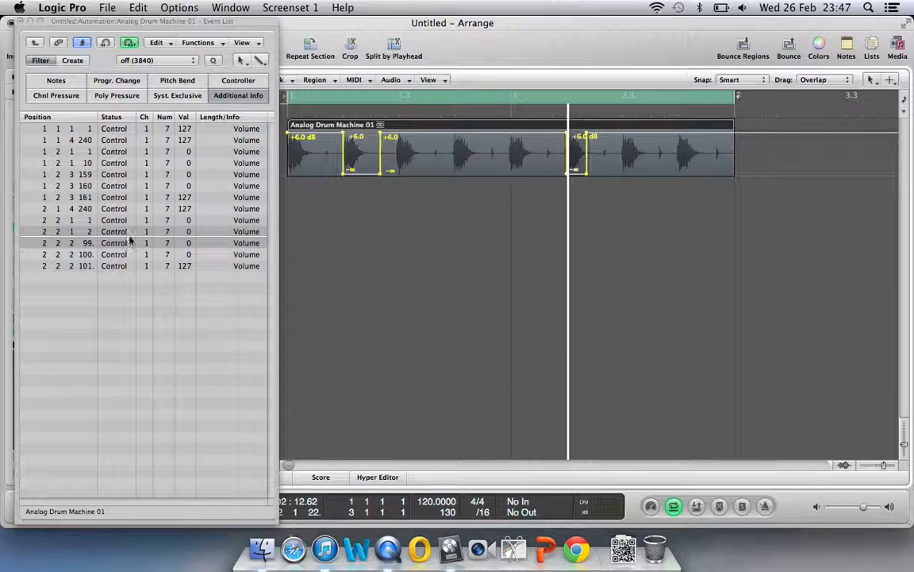
click(558, 116)
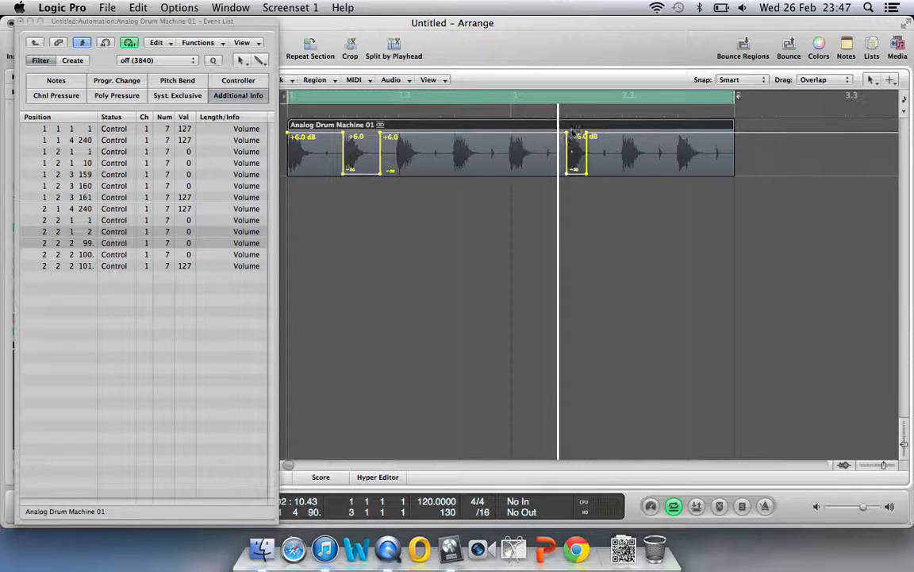
click(584, 111)
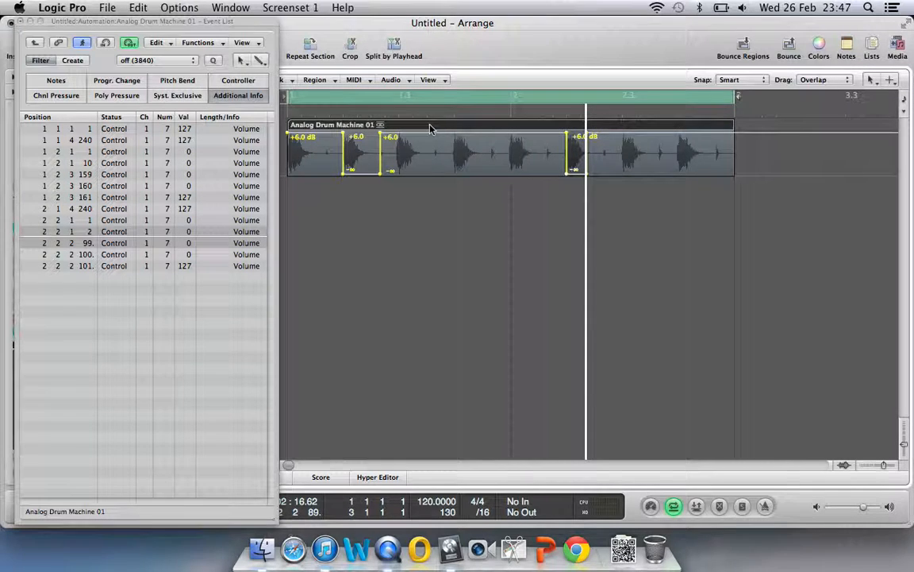
click(121, 30)
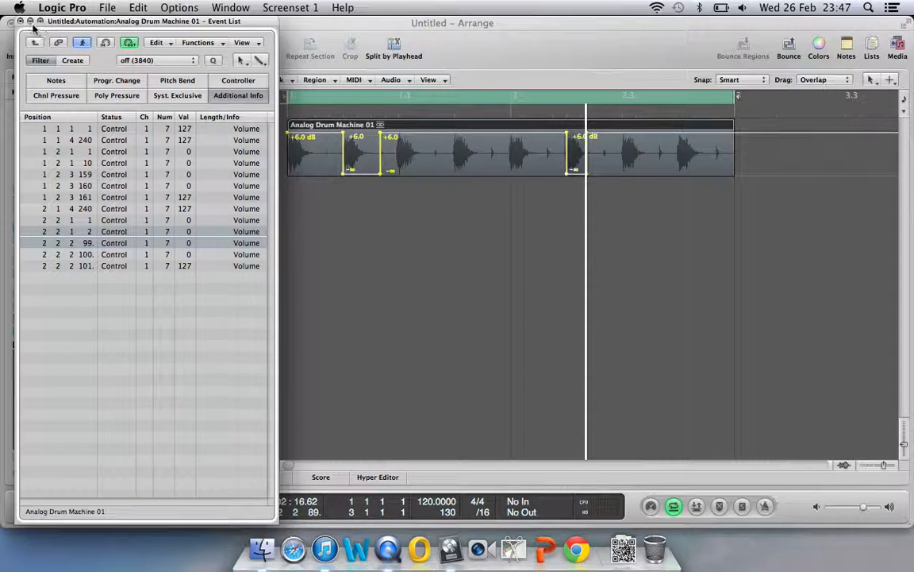
Close the Event List, show the Region Inspector, and toggle the drum region's Loop on then off
click(21, 23)
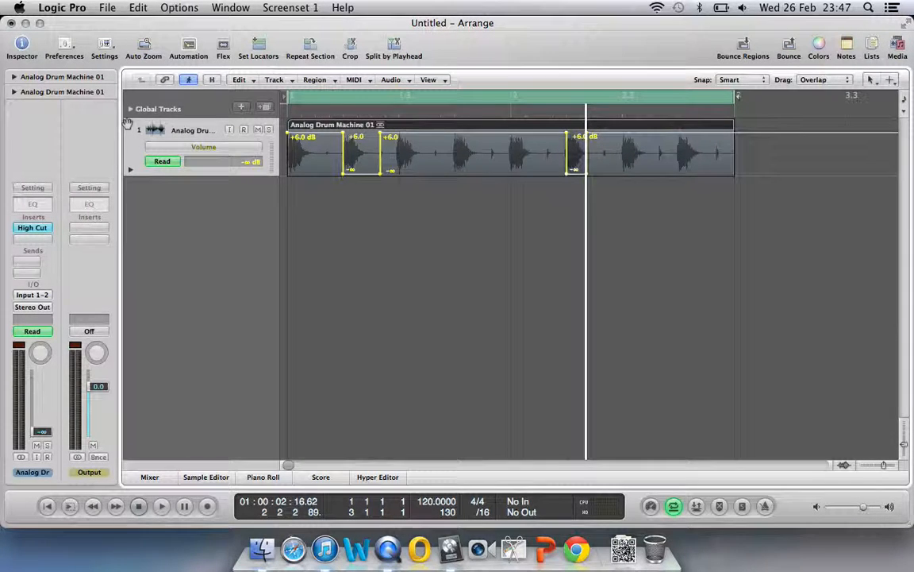
click(15, 77)
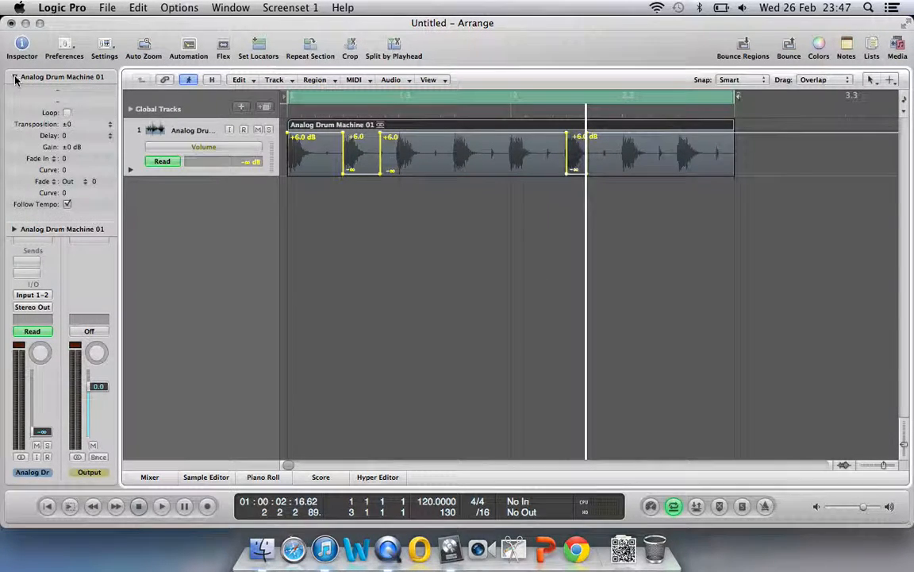
click(67, 112)
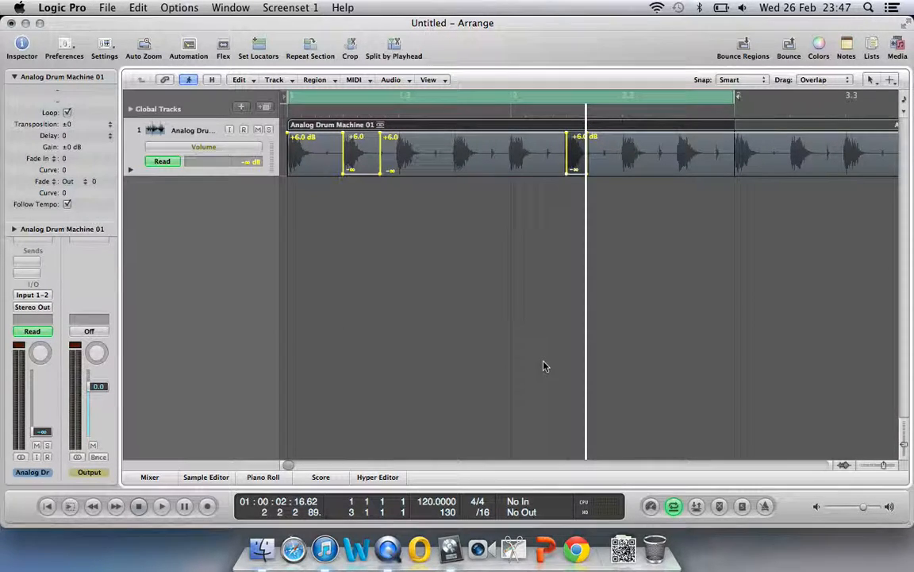
click(881, 466)
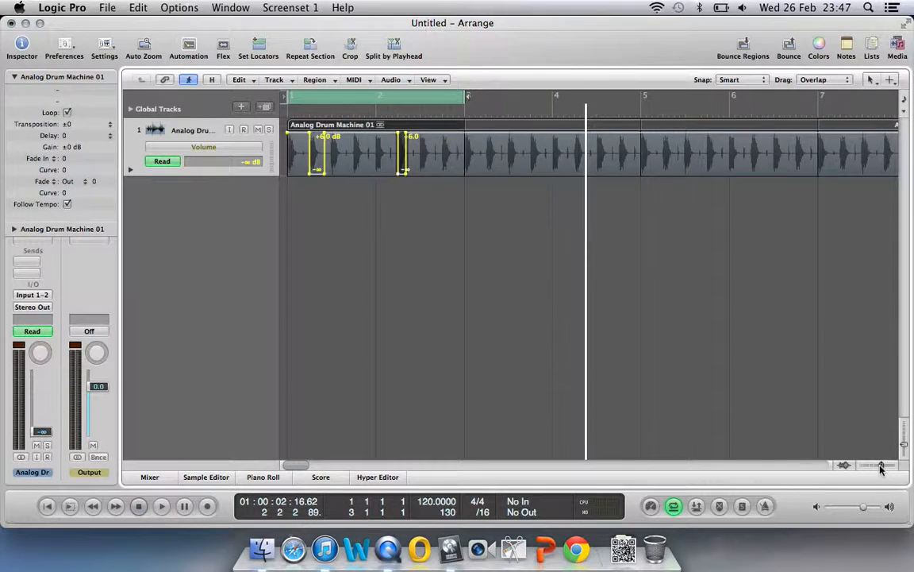
drag(881, 466, 884, 467)
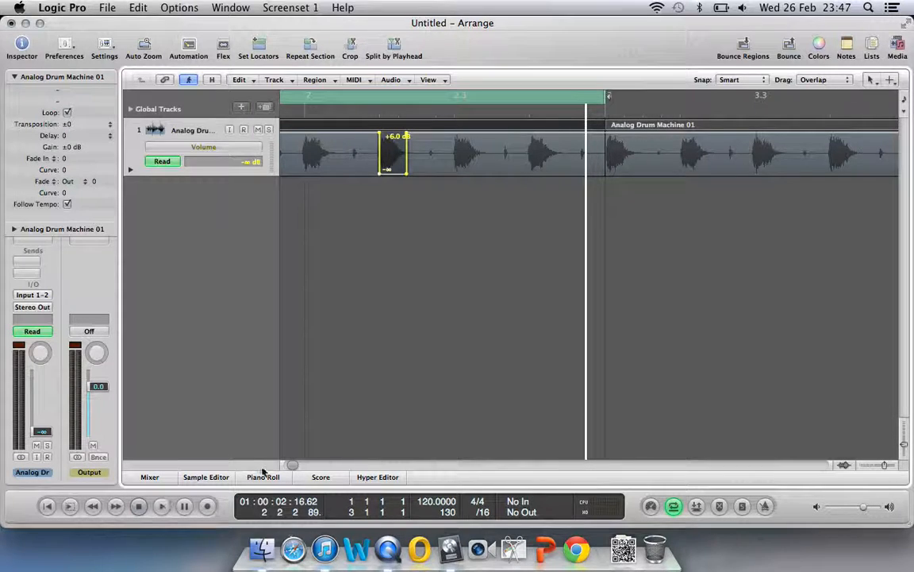
drag(290, 467, 287, 464)
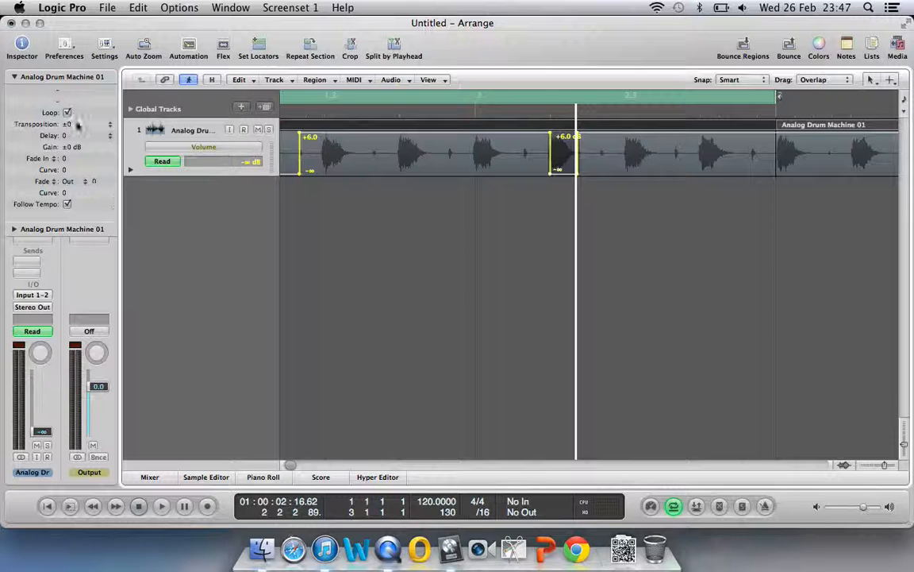
click(67, 113)
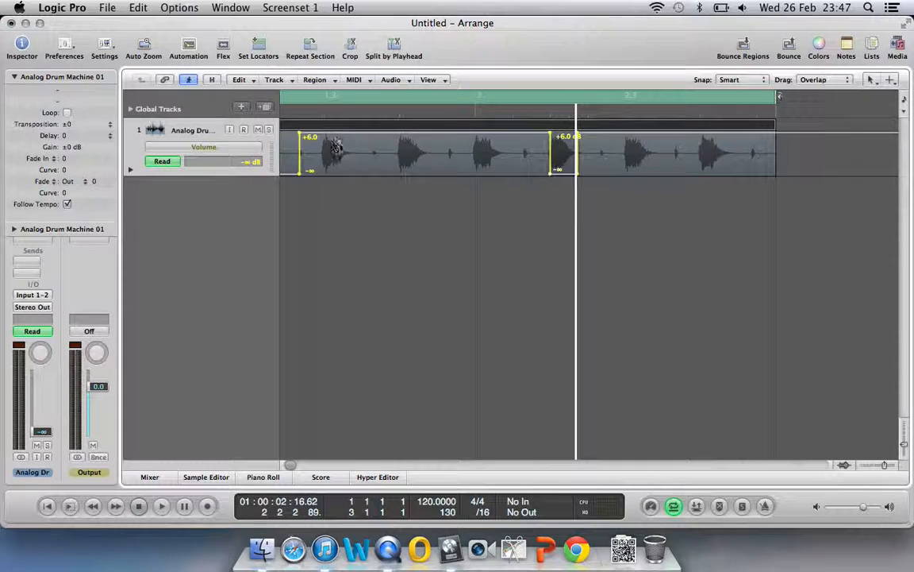
Apply Automation > Move Current Track Data to Region on the Analog Drum Machine 01 region
right_click(416, 128)
mouse_move(475, 386)
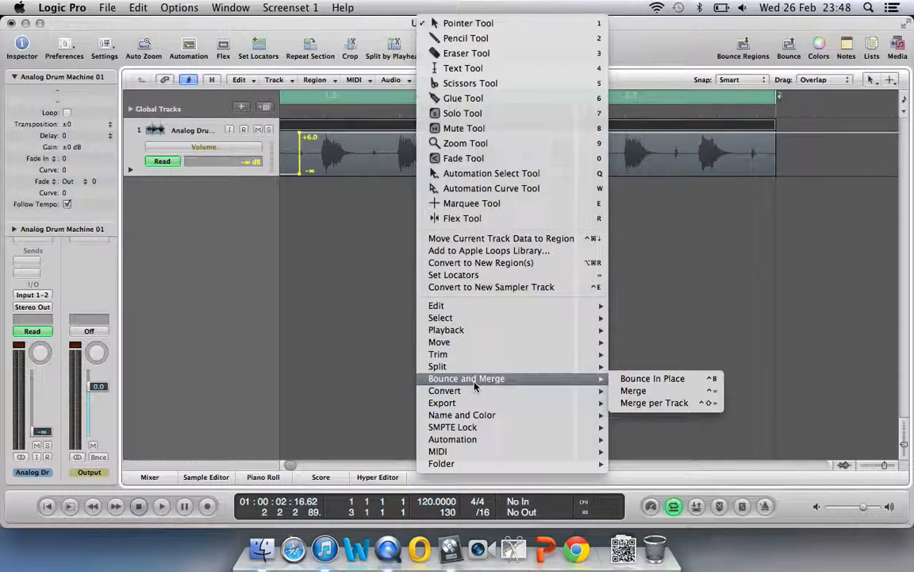
mouse_move(535, 440)
click(663, 470)
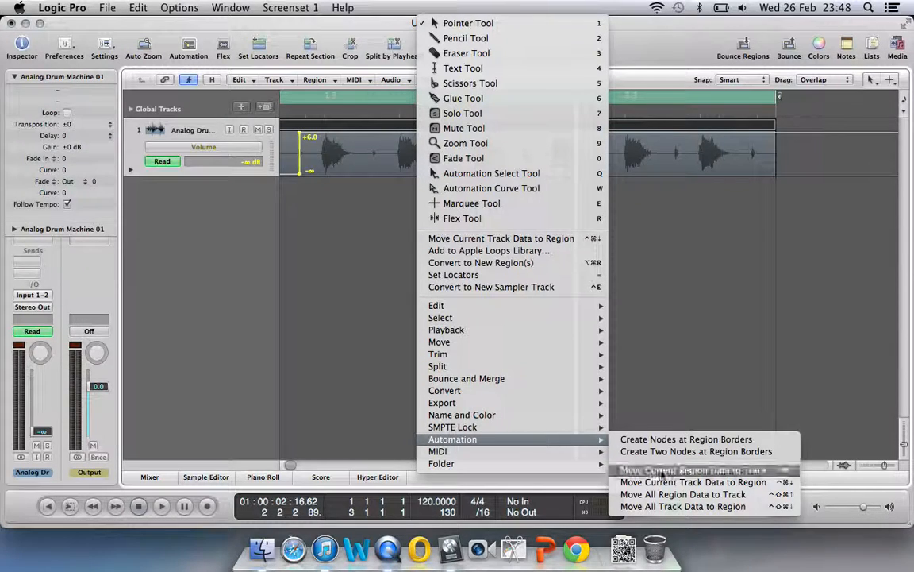
click(675, 483)
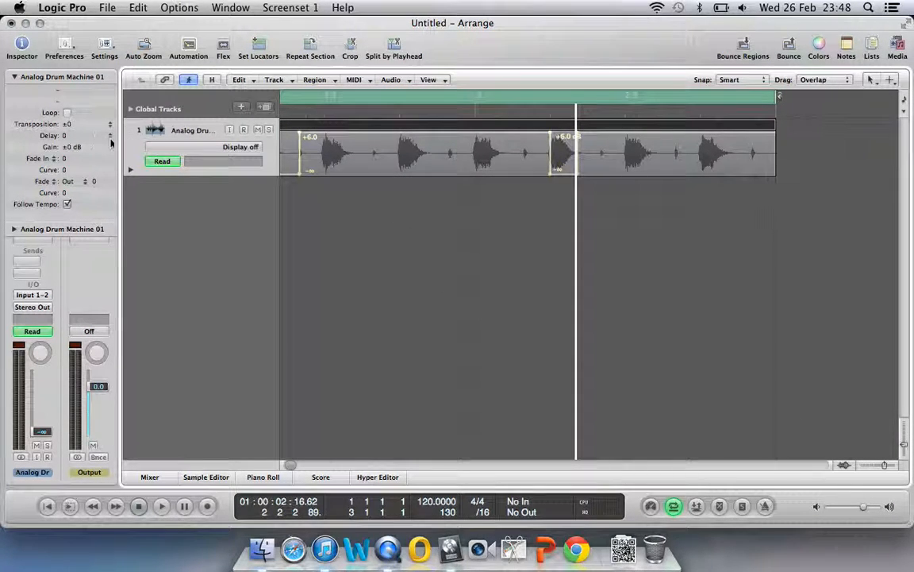
Turn Loop back on for the drum region and add a -6.7 dB volume dip inside it
click(67, 113)
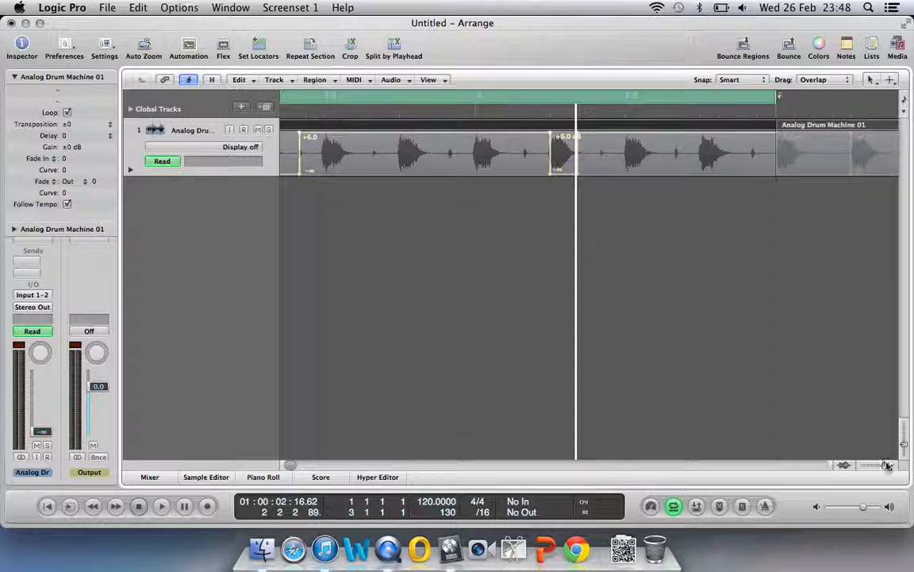
drag(887, 467, 883, 467)
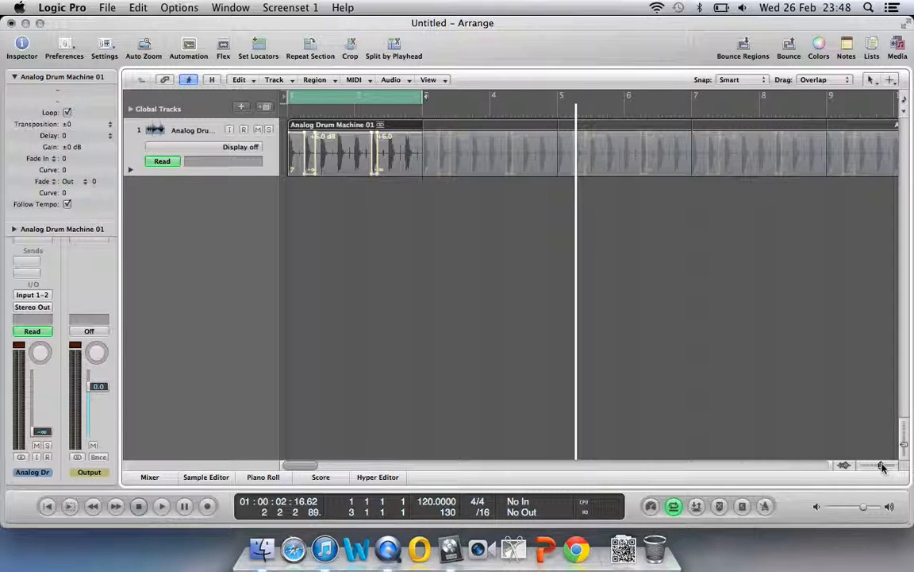
click(348, 133)
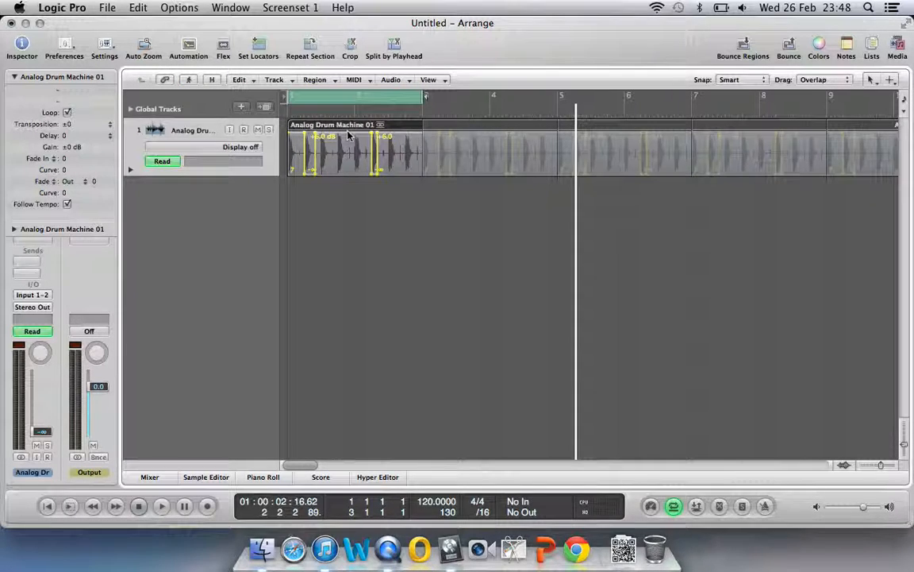
drag(348, 137, 350, 158)
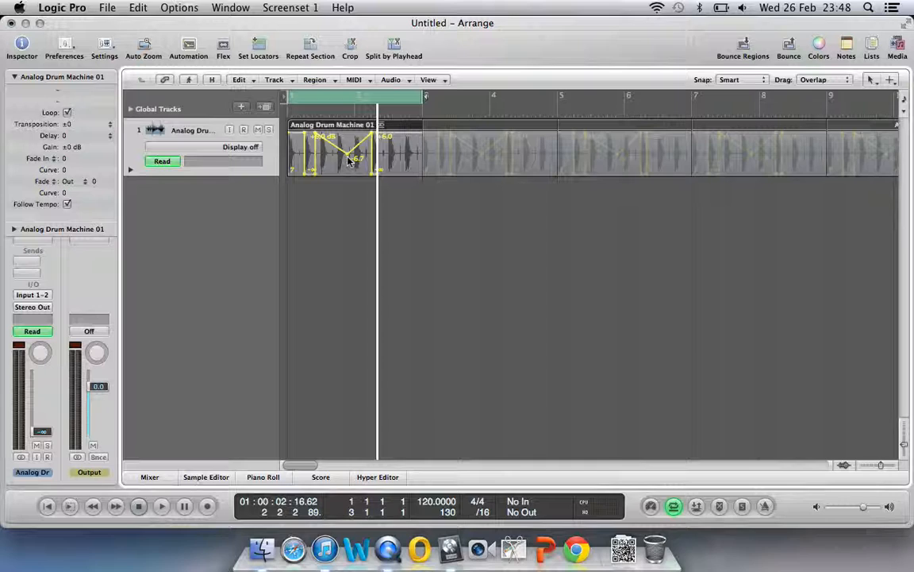